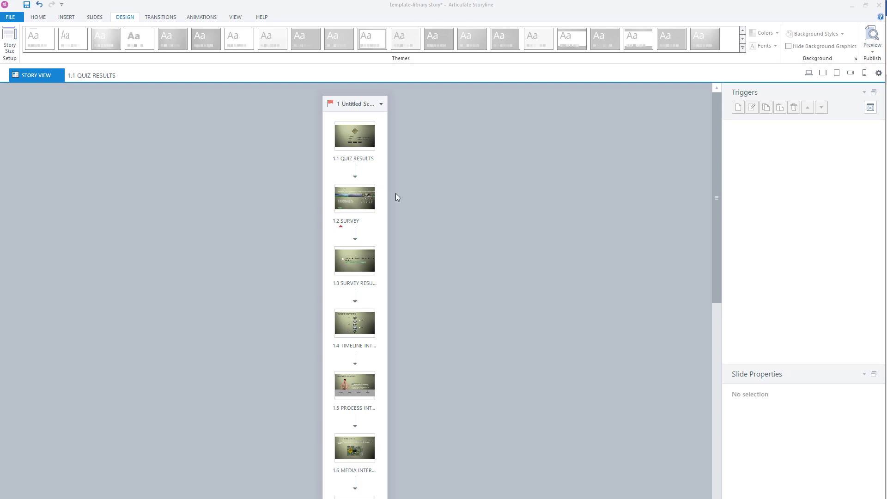
Step: Select slide 1.1 QUIZ RESULTS and browse its Home, result tools and Animations ribbon options
click(350, 125)
click(38, 17)
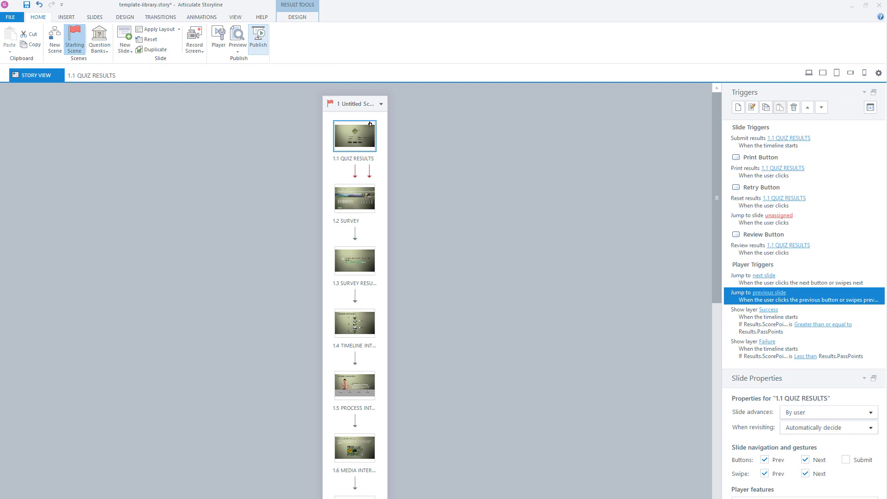
click(296, 20)
click(203, 19)
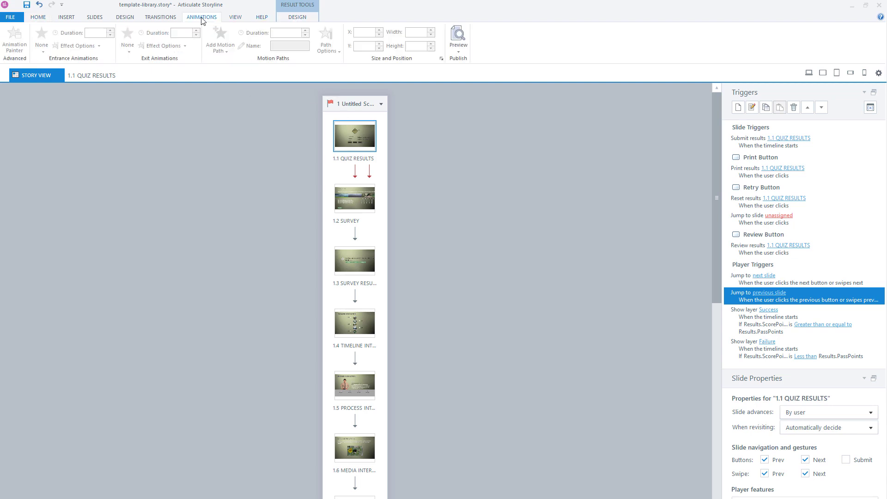
click(457, 56)
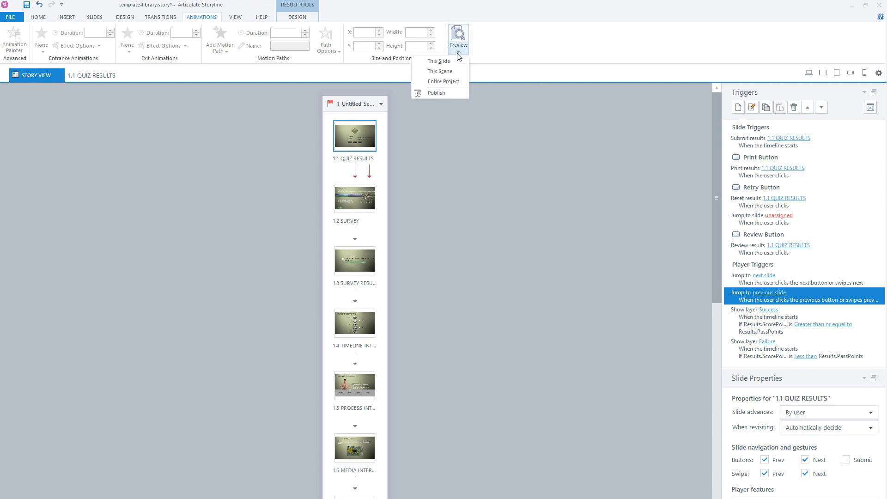
Step: Start publishing to LMS output and keep SCORM 1.2 as the standard
click(441, 93)
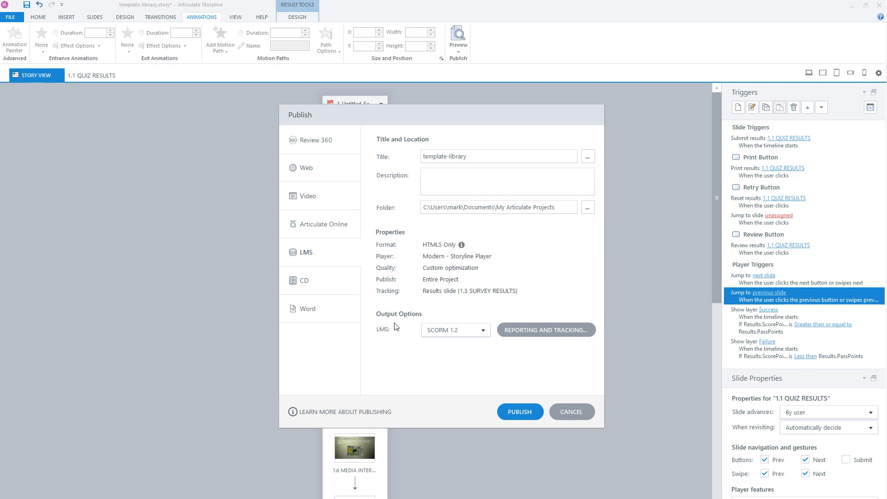
click(480, 332)
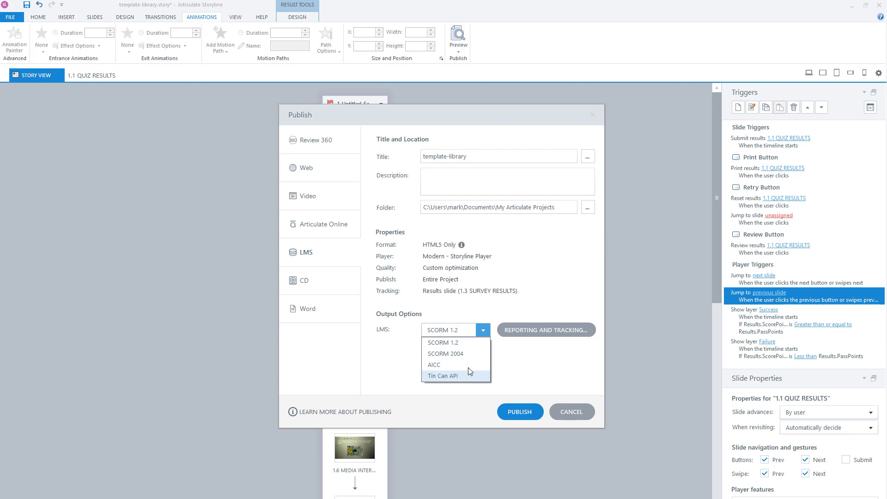
click(471, 342)
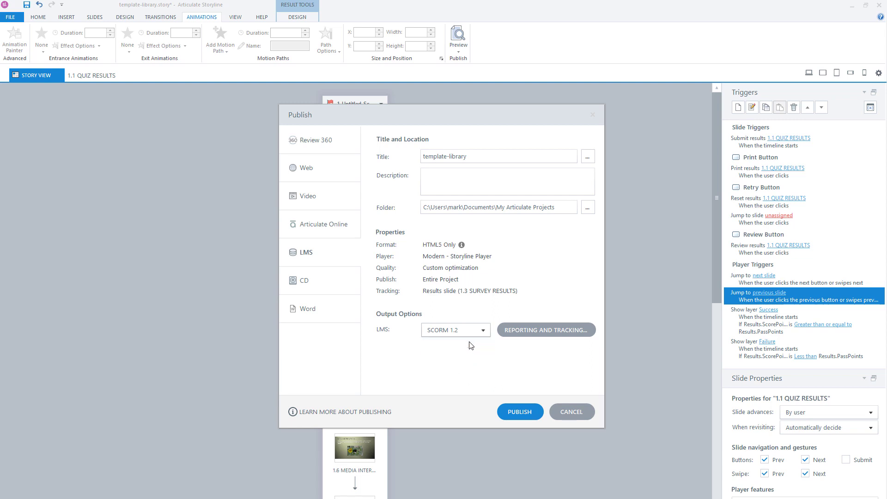
Step: Review the reporting options, including Duration and the Passed/Incomplete LMS status choices
click(531, 331)
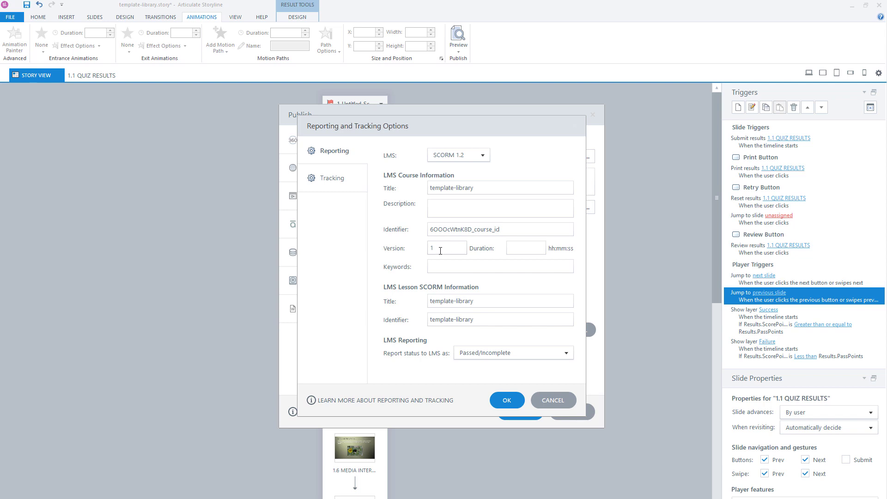
click(530, 247)
click(565, 352)
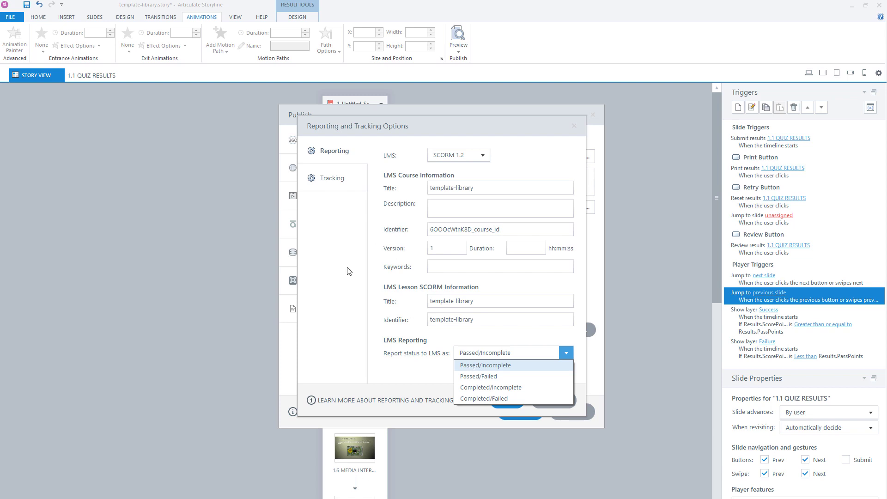
Step: Set tracking to number of slides viewed, keeping a minimum of 8 slides
click(337, 178)
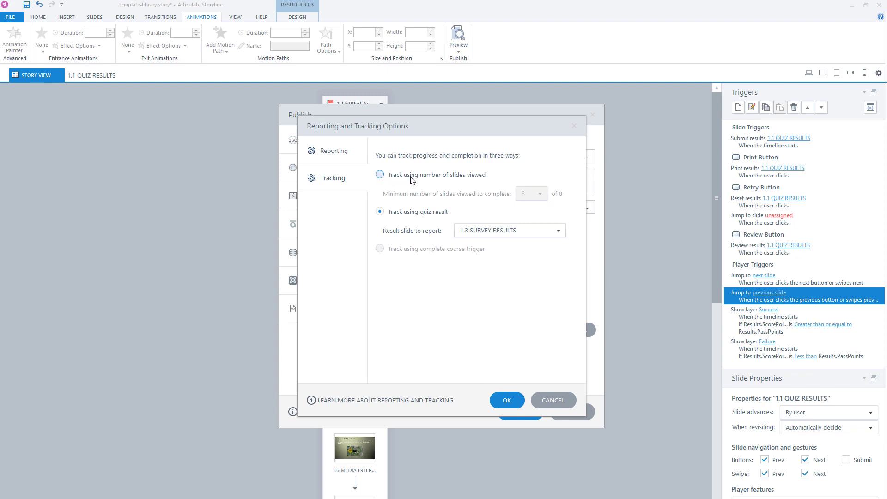
click(380, 176)
click(540, 193)
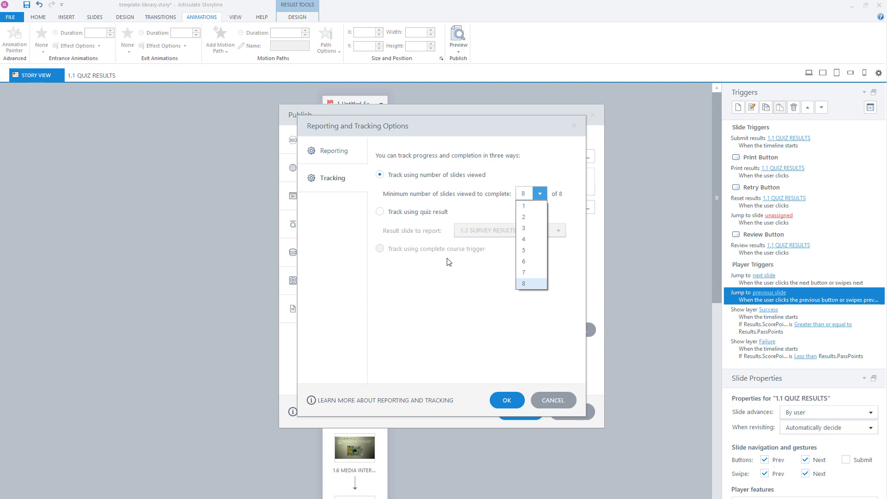
click(383, 214)
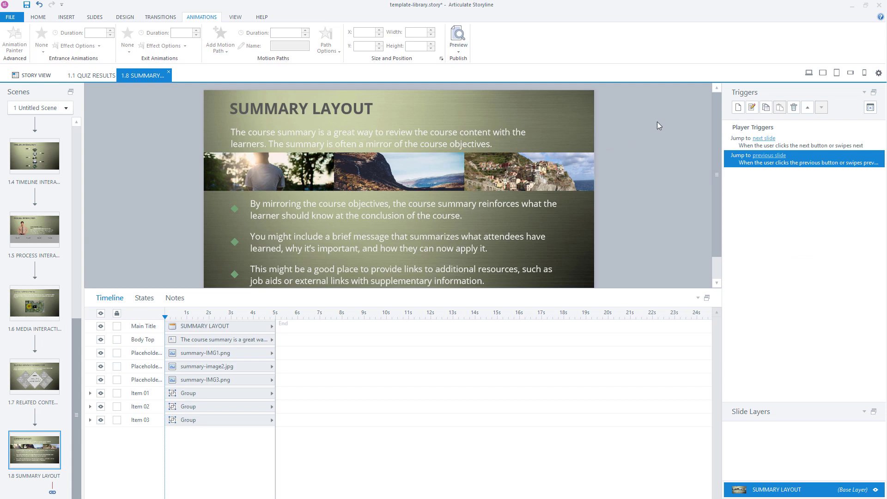
Step: Add a Complete course trigger with status Completed/Passed, fired when the timeline ends
click(737, 107)
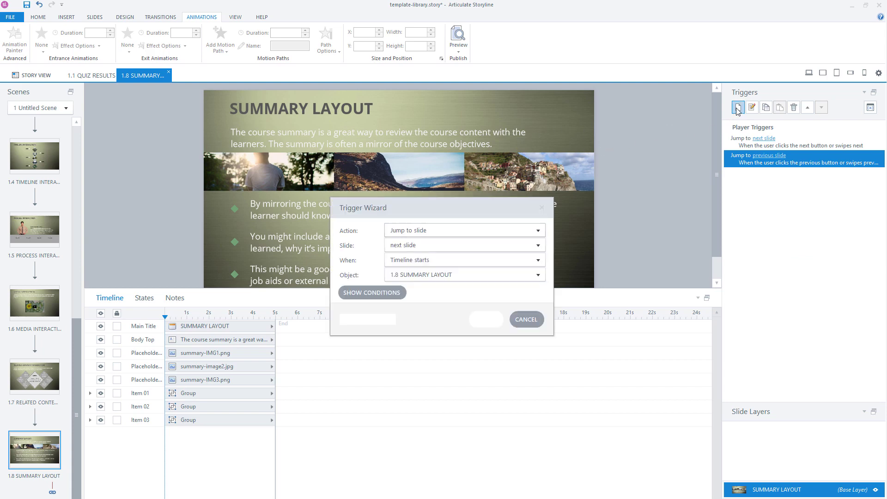
click(459, 230)
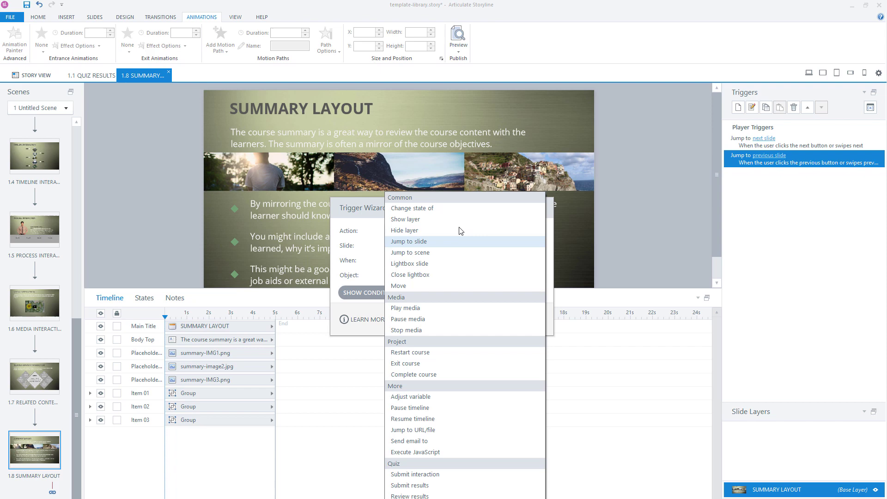
click(455, 374)
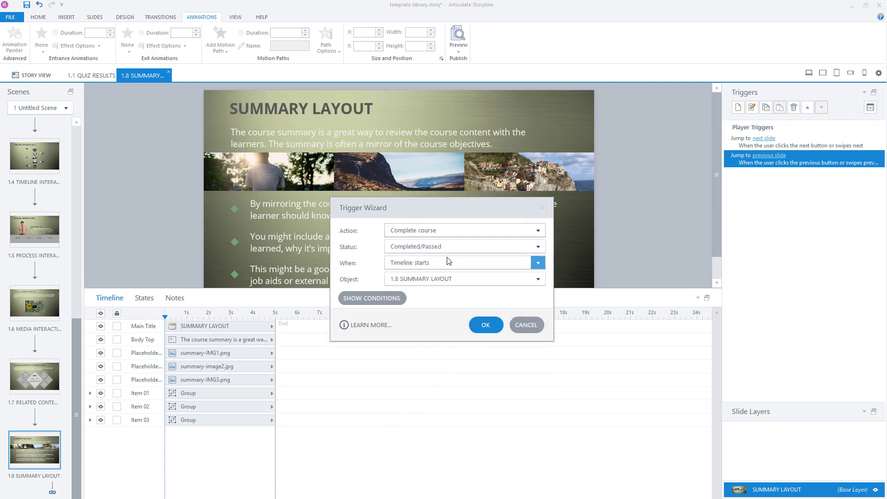
click(455, 249)
click(418, 258)
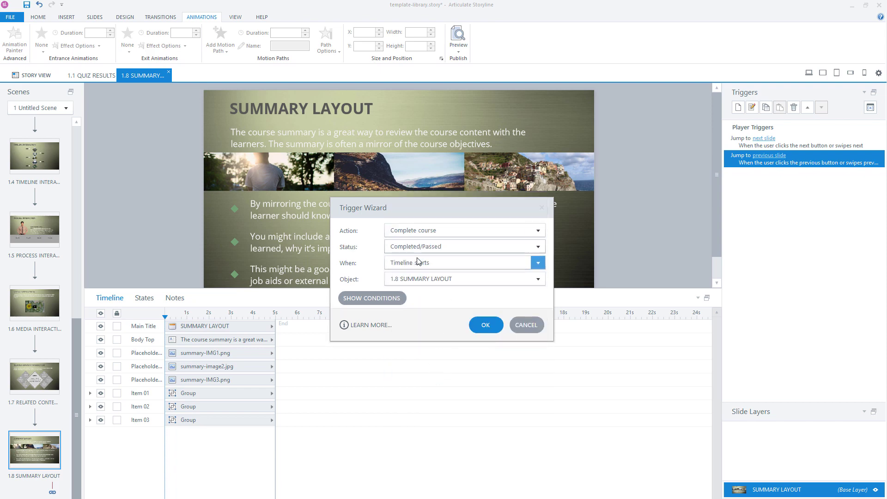
click(453, 262)
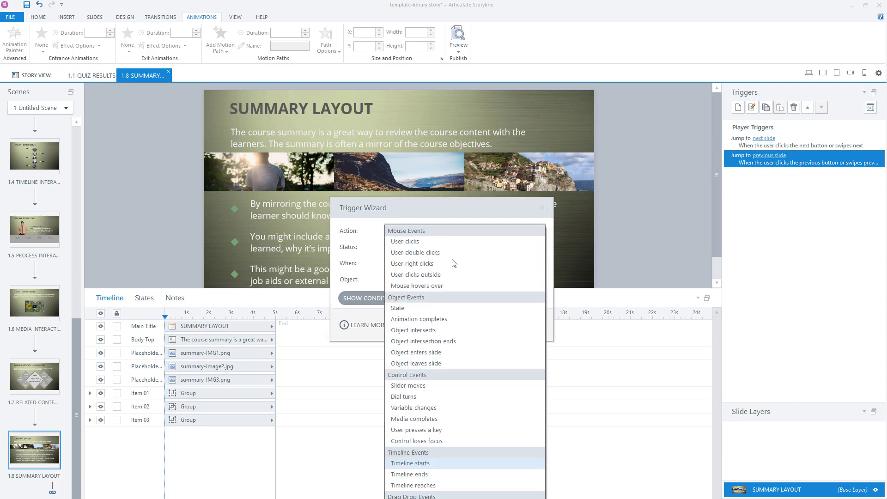
click(419, 475)
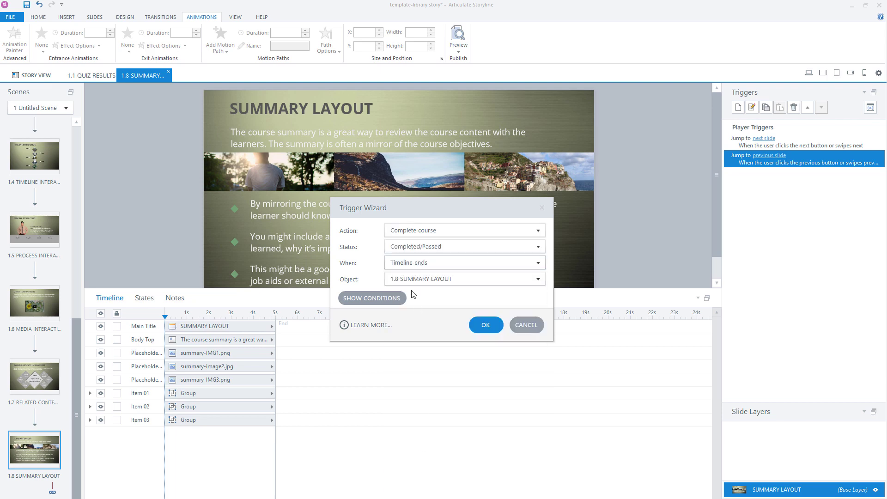
click(484, 324)
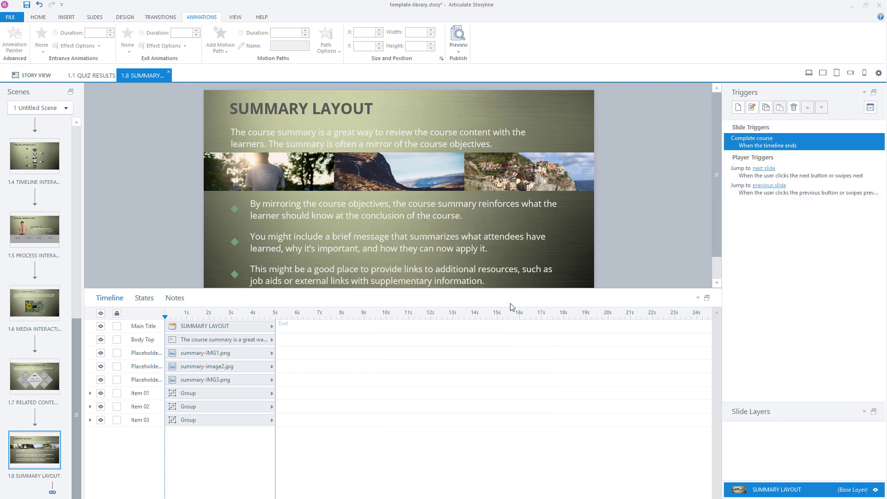
Step: Reopen the Publish settings and confirm tracking uses the complete course trigger
click(460, 52)
click(437, 93)
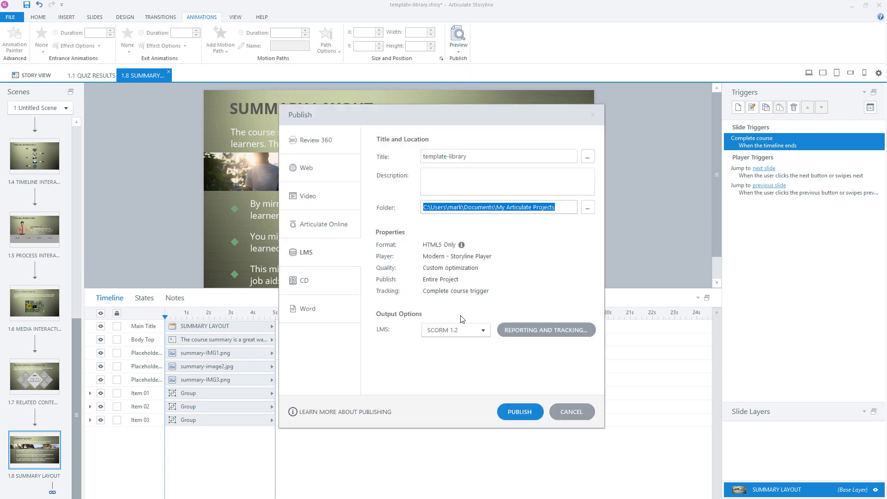
click(443, 292)
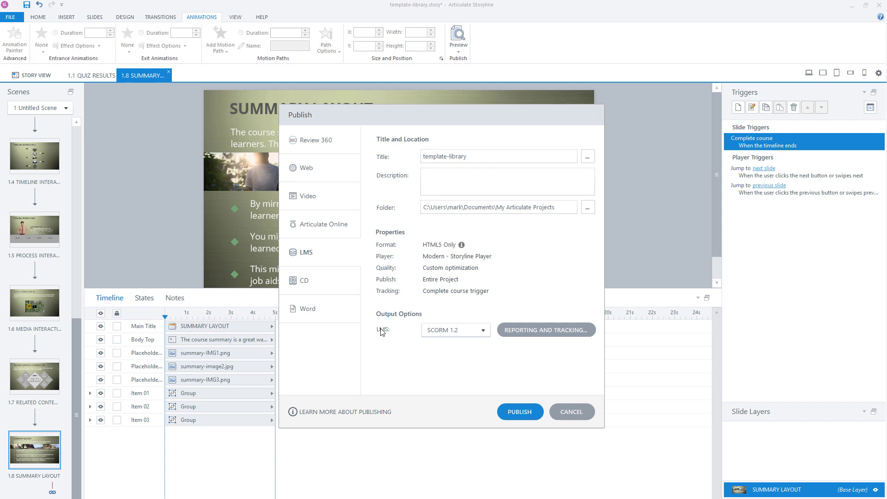
click(482, 331)
Step: Choose Tin Can API and review its title template-library and launch URL story.html
click(436, 378)
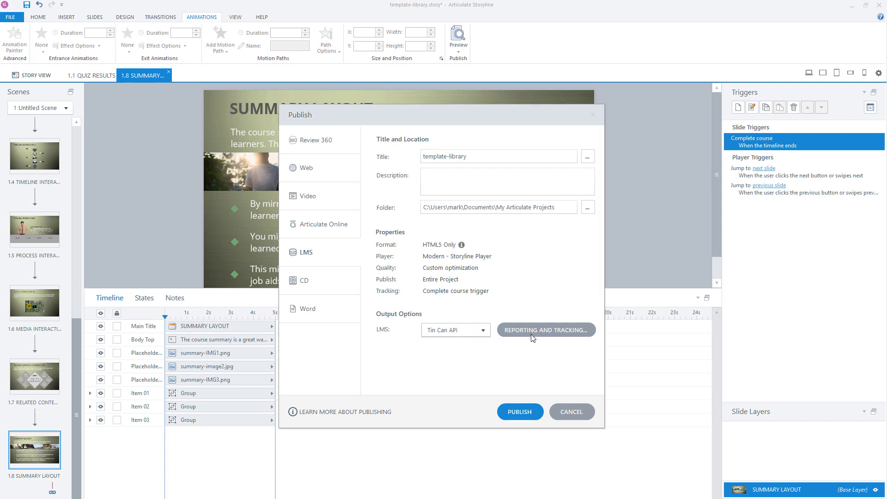
click(522, 328)
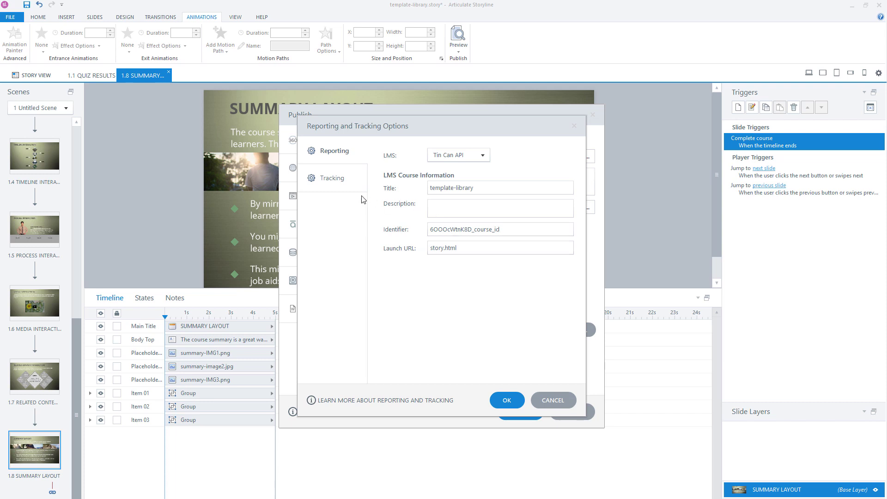
click(327, 179)
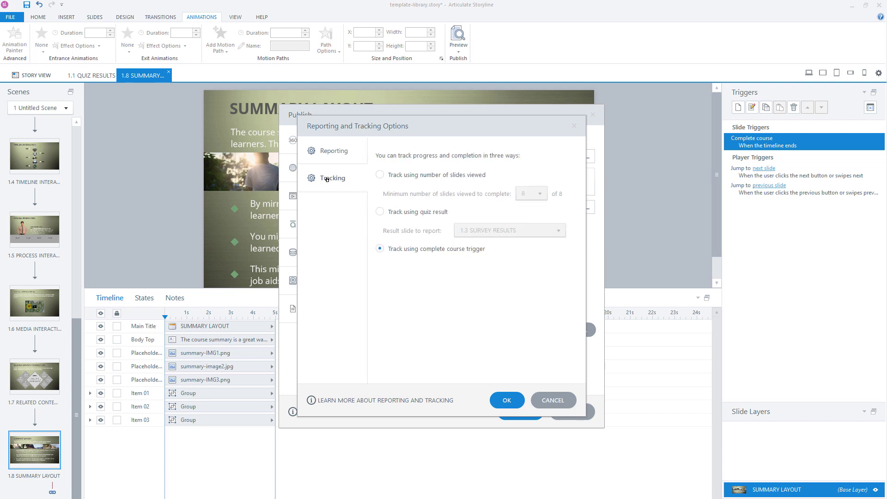
click(337, 154)
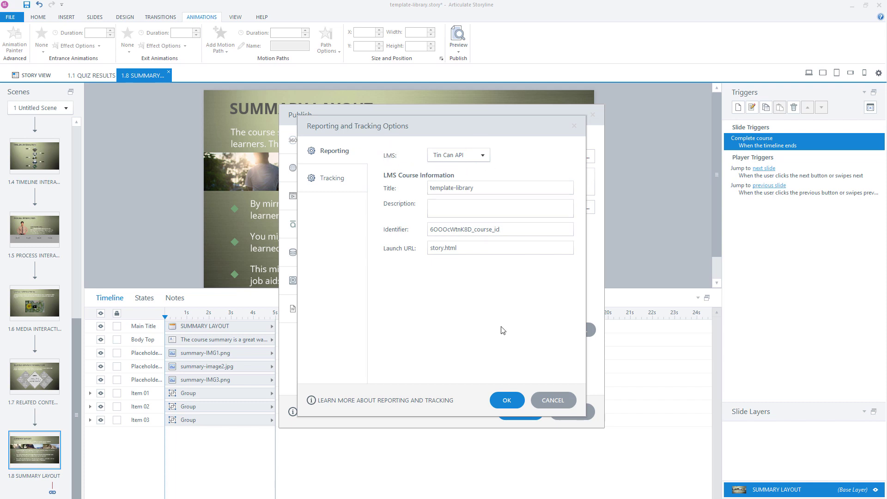
Step: Cancel the Reporting and Tracking Options dialog without saving changes
click(547, 400)
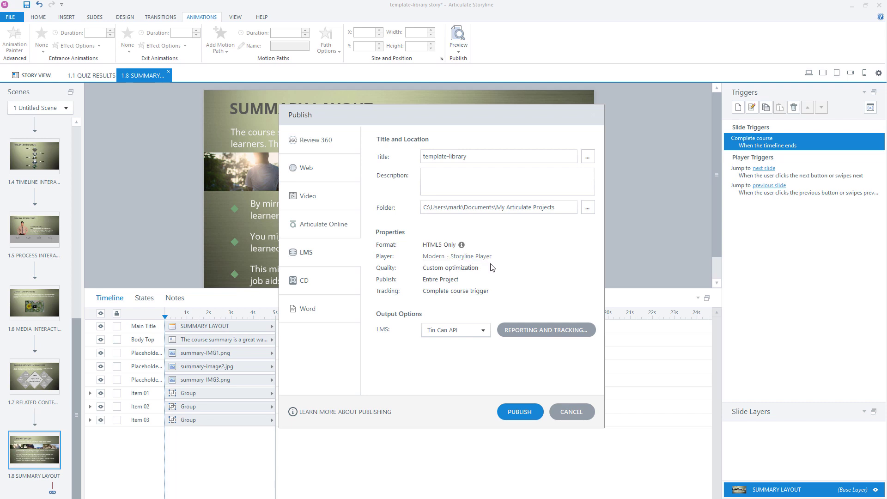
Step: Set Custom publish quality with video quality 9 and audio bitrate 160 kbps
click(438, 269)
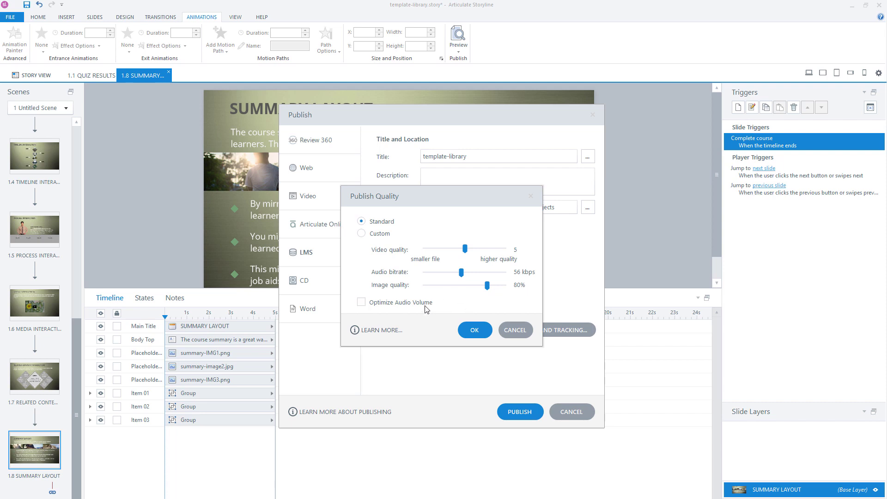
click(362, 234)
drag(467, 249, 504, 248)
drag(461, 273, 504, 273)
click(474, 330)
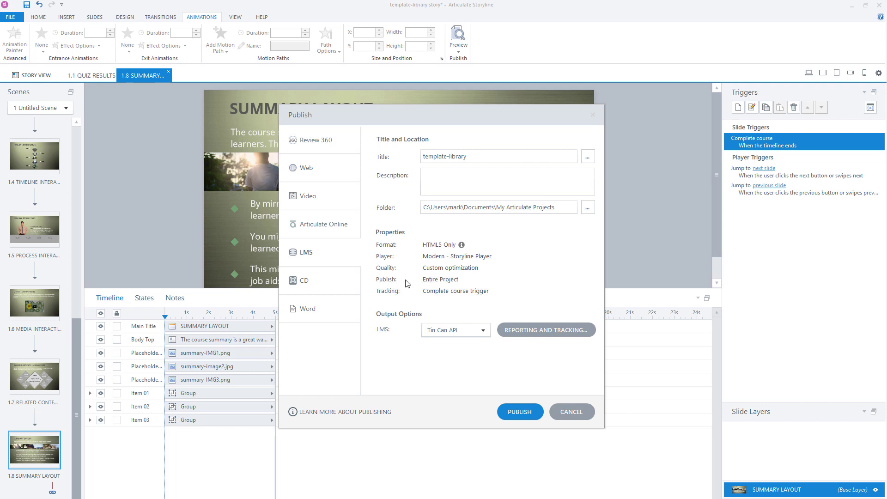
Step: Change the publish scope from Entire Project to the single scene 1 Untitled Scene
click(446, 280)
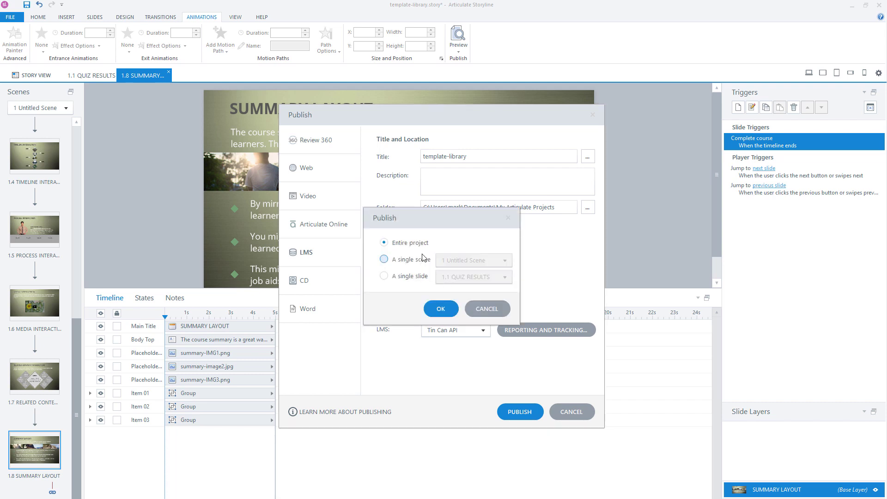
click(384, 260)
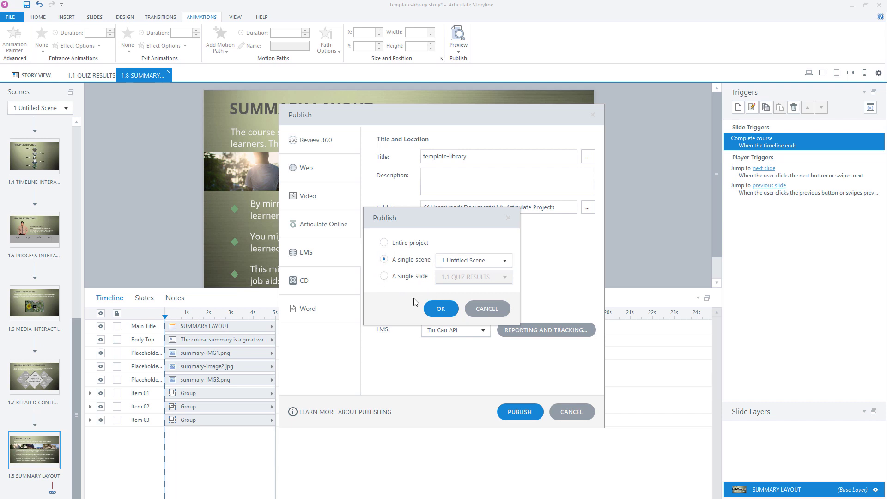
click(433, 309)
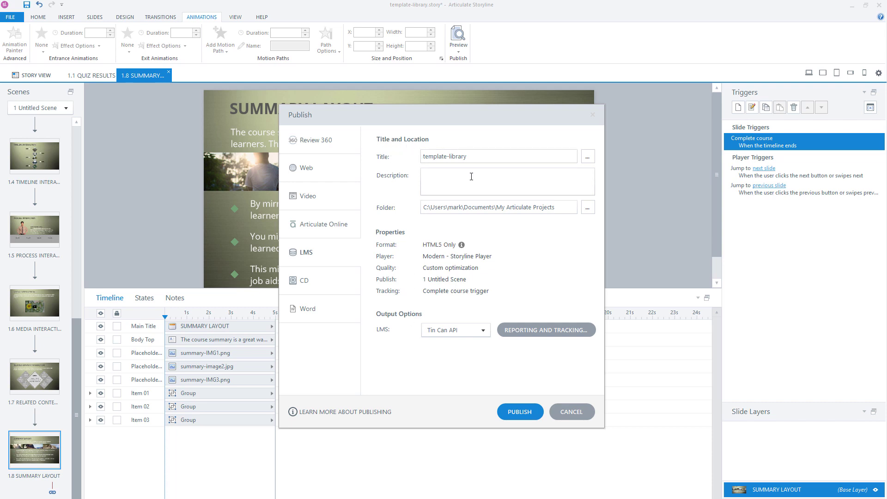
Step: Publish the template-library course and wait for the Publish Successful confirmation
click(521, 411)
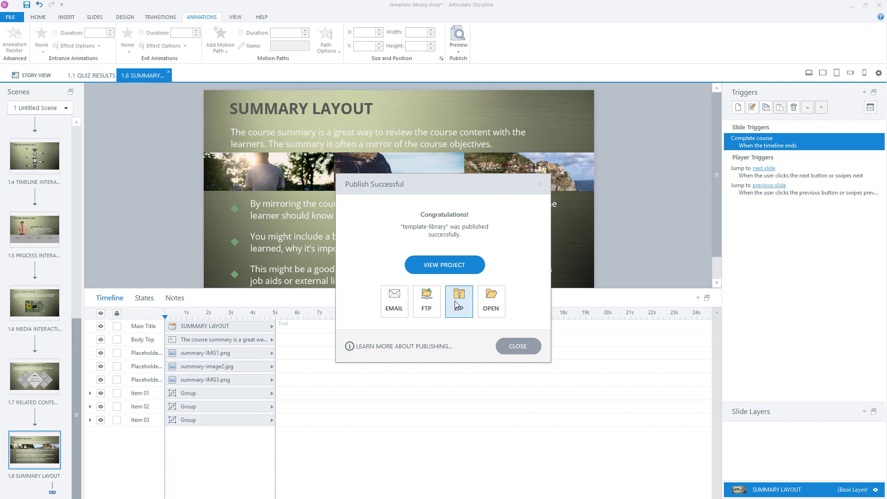
Step: Save the published output as template-library.zip in My Articulate Projects
click(455, 304)
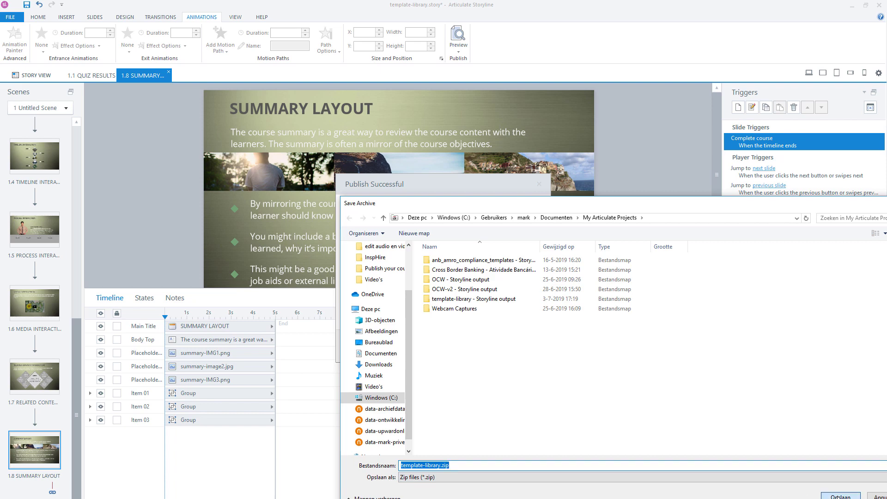
click(822, 496)
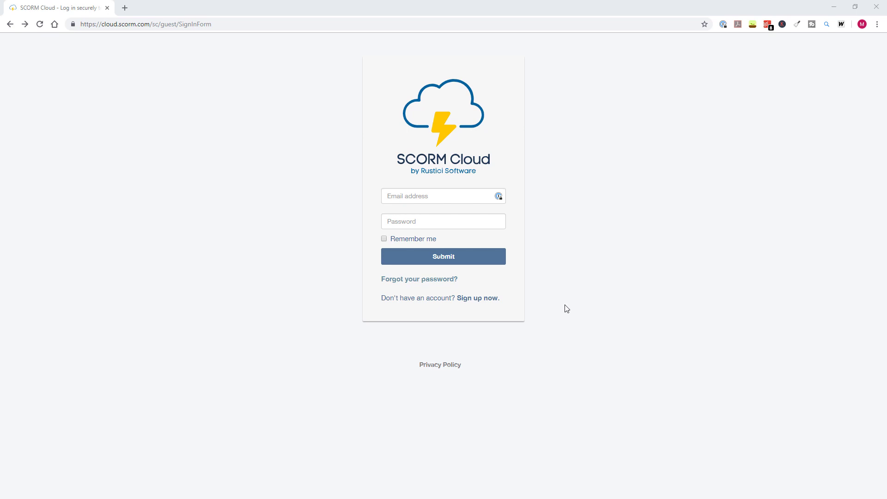
Step: Open the SCORM Cloud sign-up form and scroll through its fields
click(474, 300)
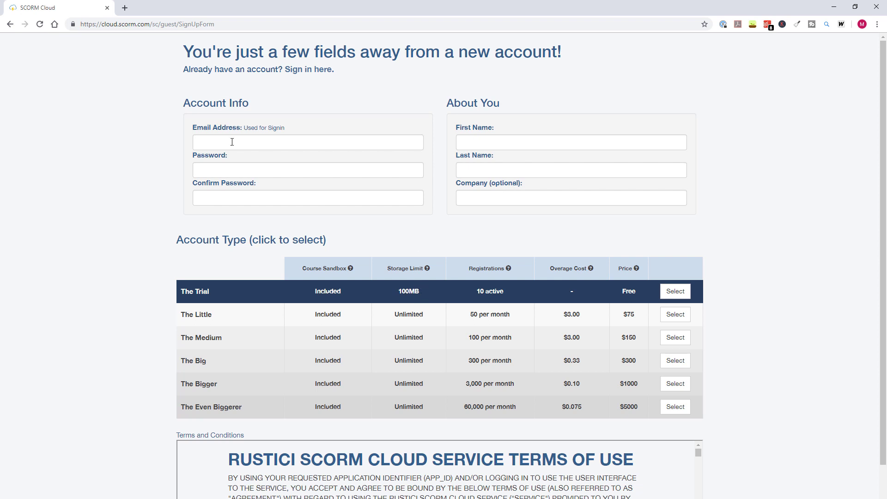
scroll(231, 142, down, 2)
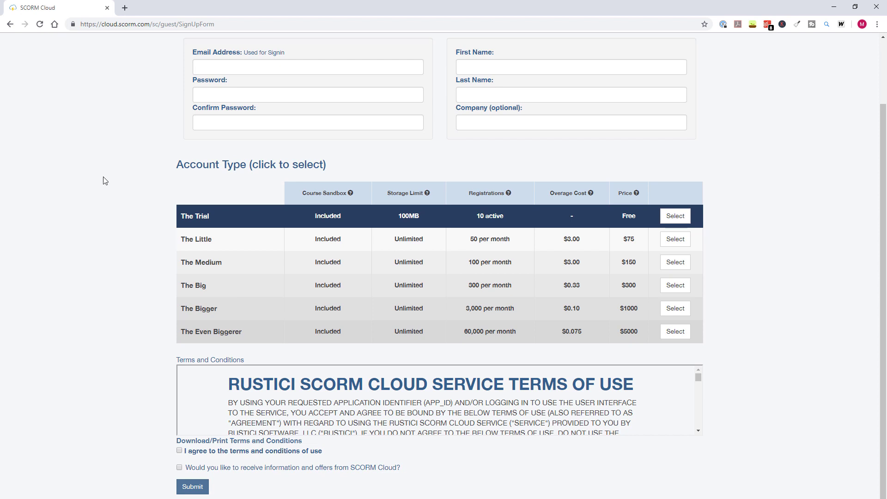
scroll(105, 181, up, 2)
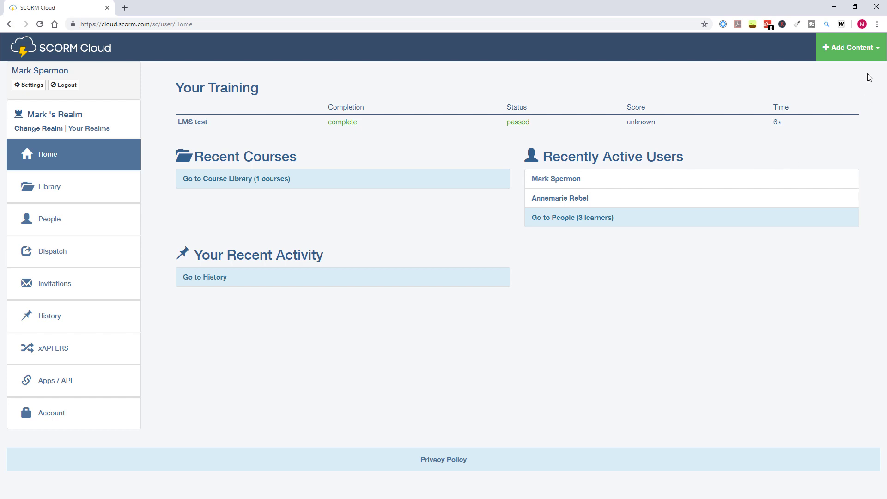
Step: Import template-library.zip through Add Content as a SCORM/AICC/xAPI/cmi5 package
click(848, 49)
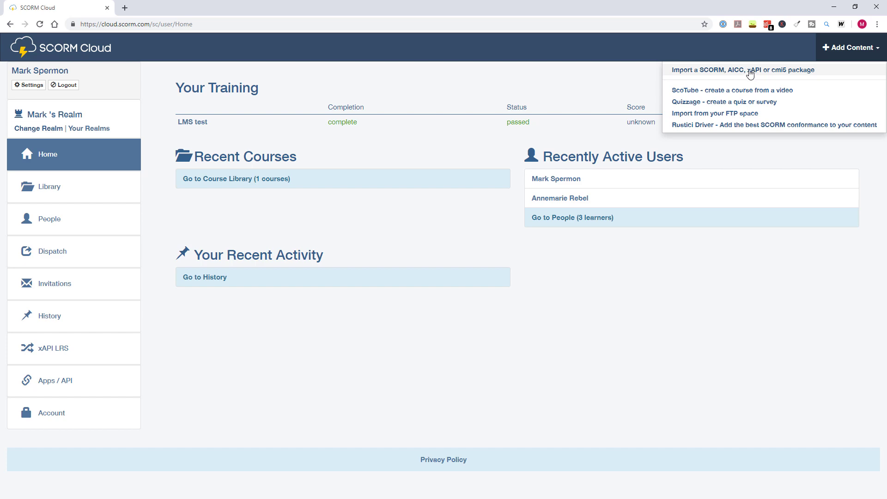
click(751, 70)
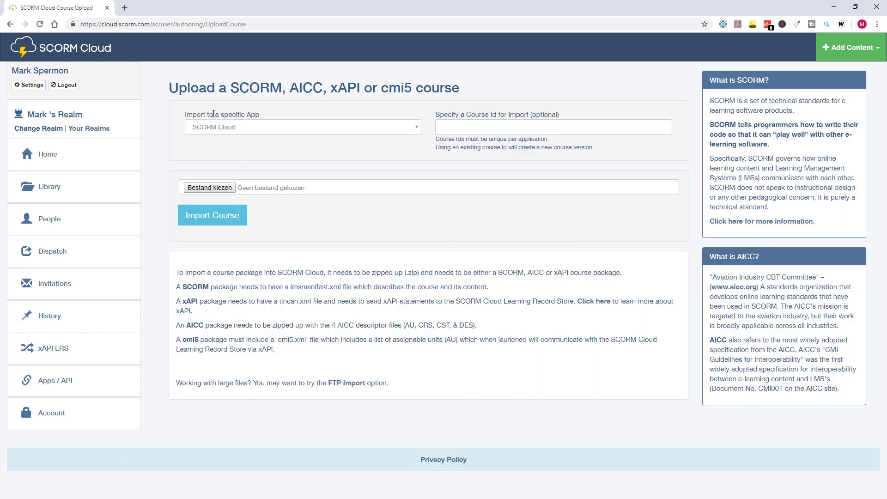
click(209, 188)
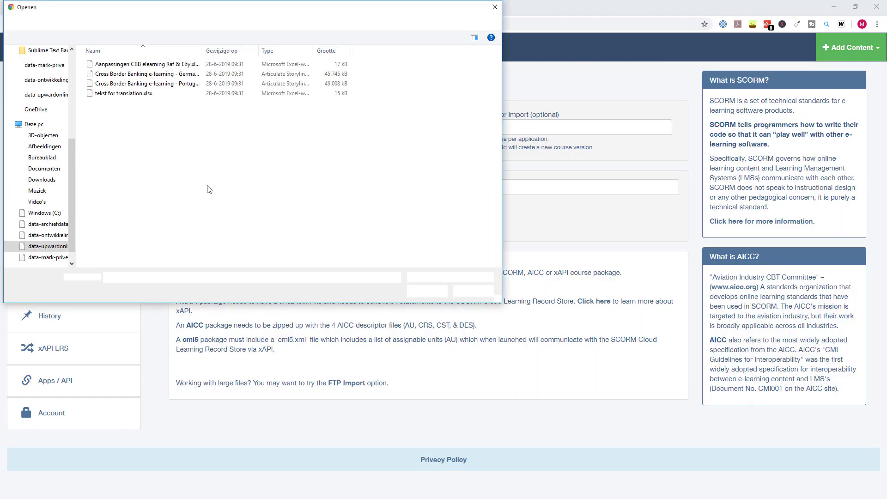
click(424, 290)
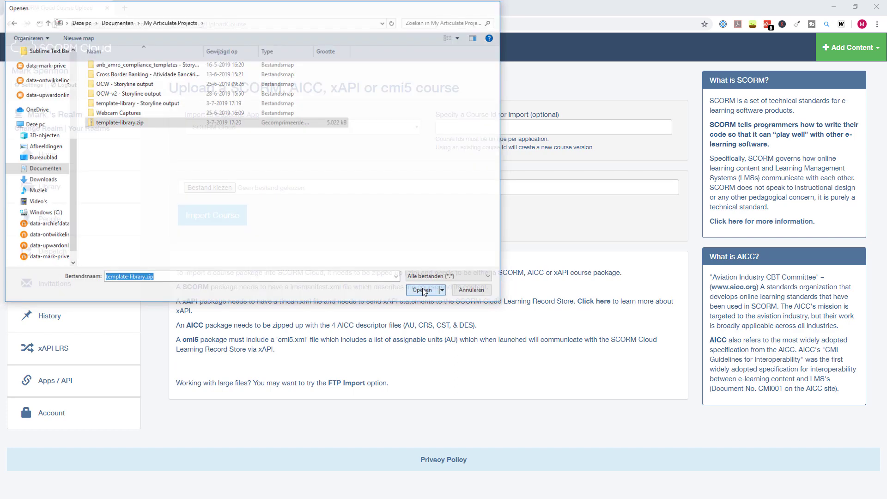
click(231, 215)
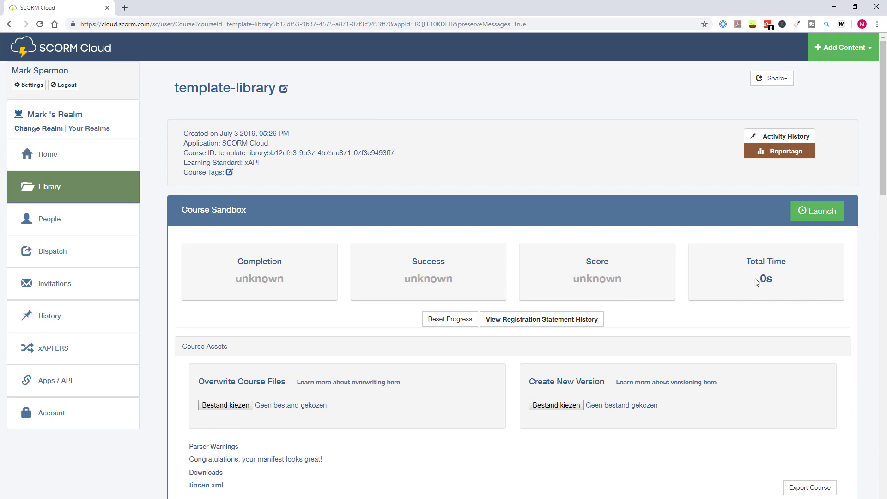
Step: Launch template-library, play past the quiz results and warning, close the player, return to SCORM Cloud
click(823, 210)
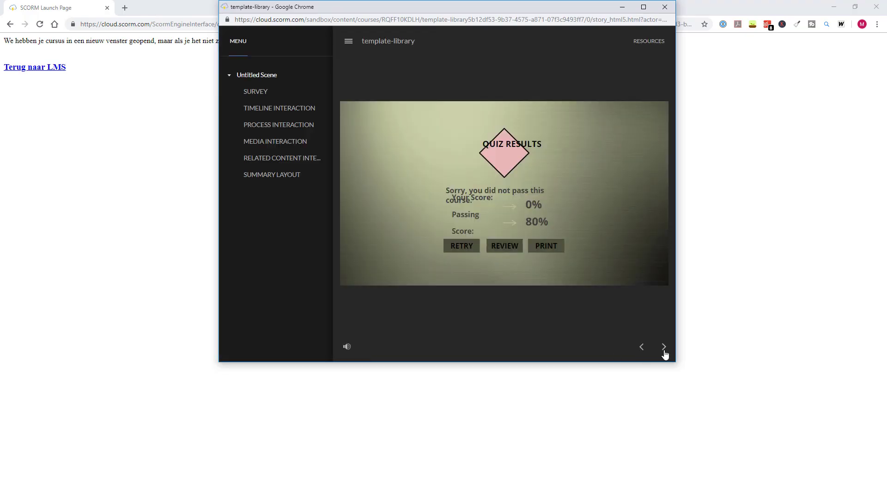
click(664, 353)
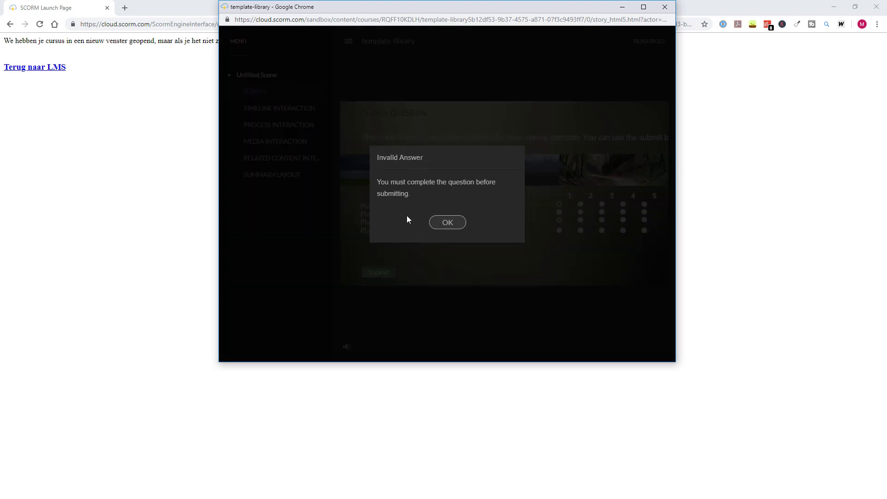
click(450, 224)
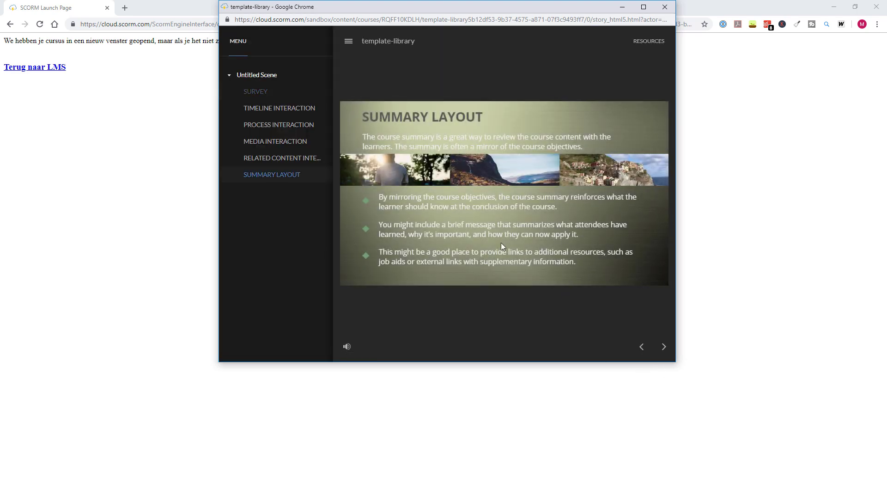
click(665, 7)
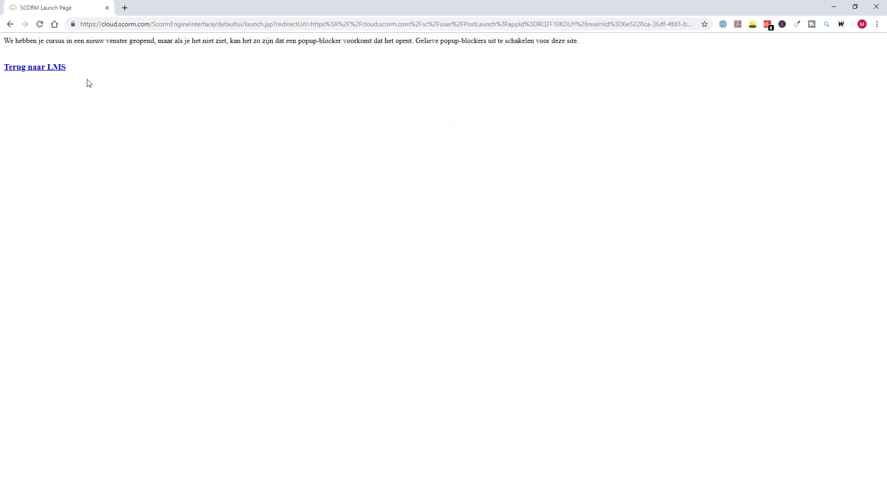
click(51, 70)
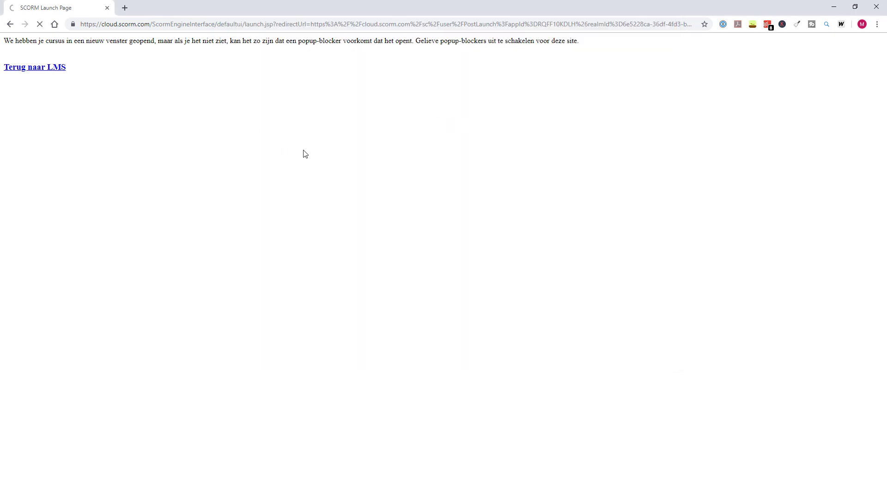